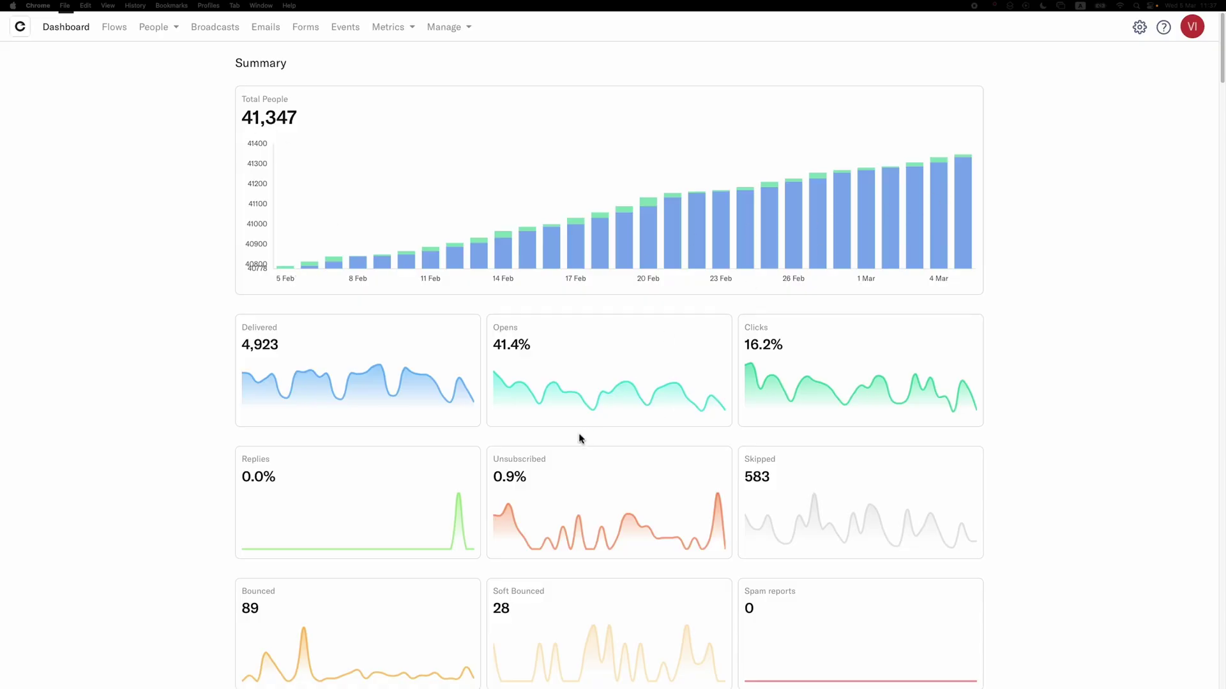
{"action": "scroll", "coordinate": [579, 438], "scroll_direction": "down", "scroll_amount": 3}
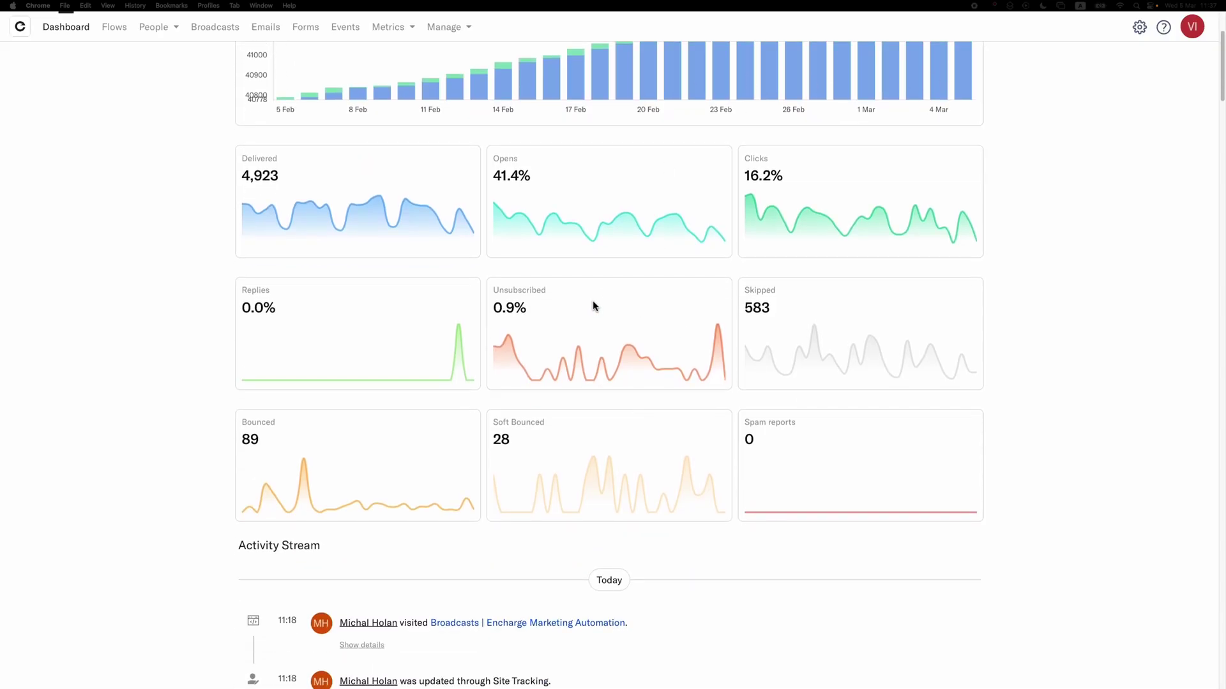
{"action": "scroll", "coordinate": [593, 307], "scroll_direction": "down", "scroll_amount": 5}
{"action": "scroll", "coordinate": [618, 317], "scroll_direction": "down", "scroll_amount": 1}
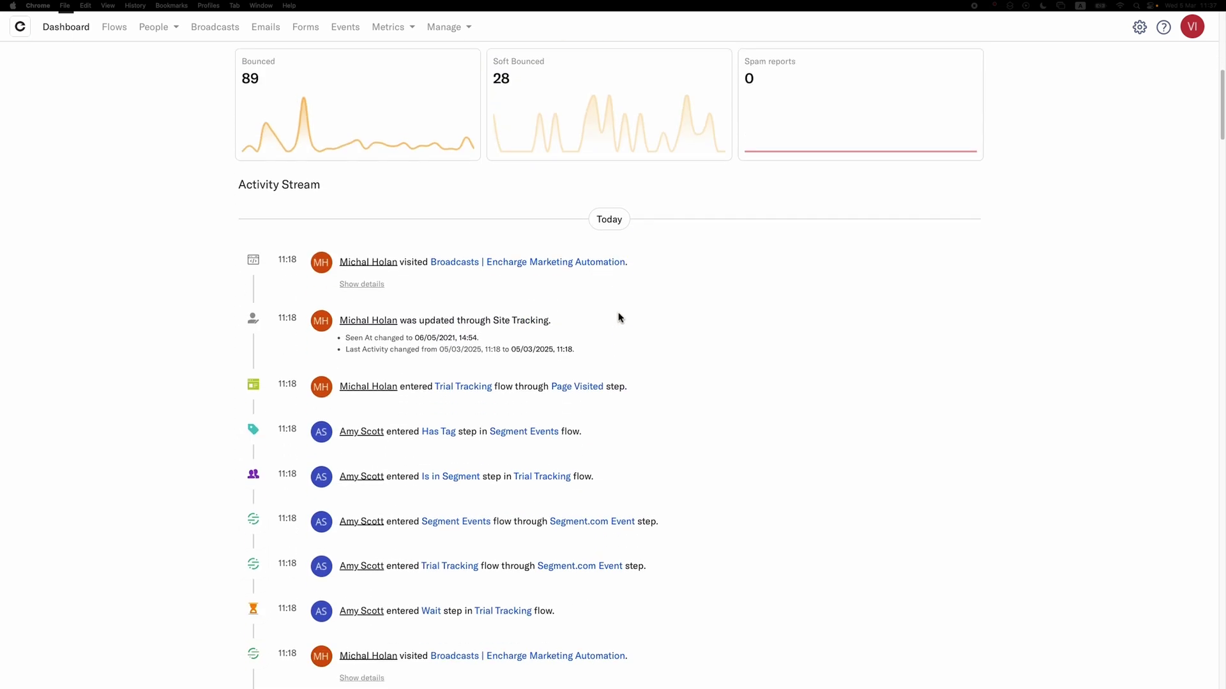
{"action": "scroll", "coordinate": [480, 287], "scroll_direction": "up", "scroll_amount": 5}
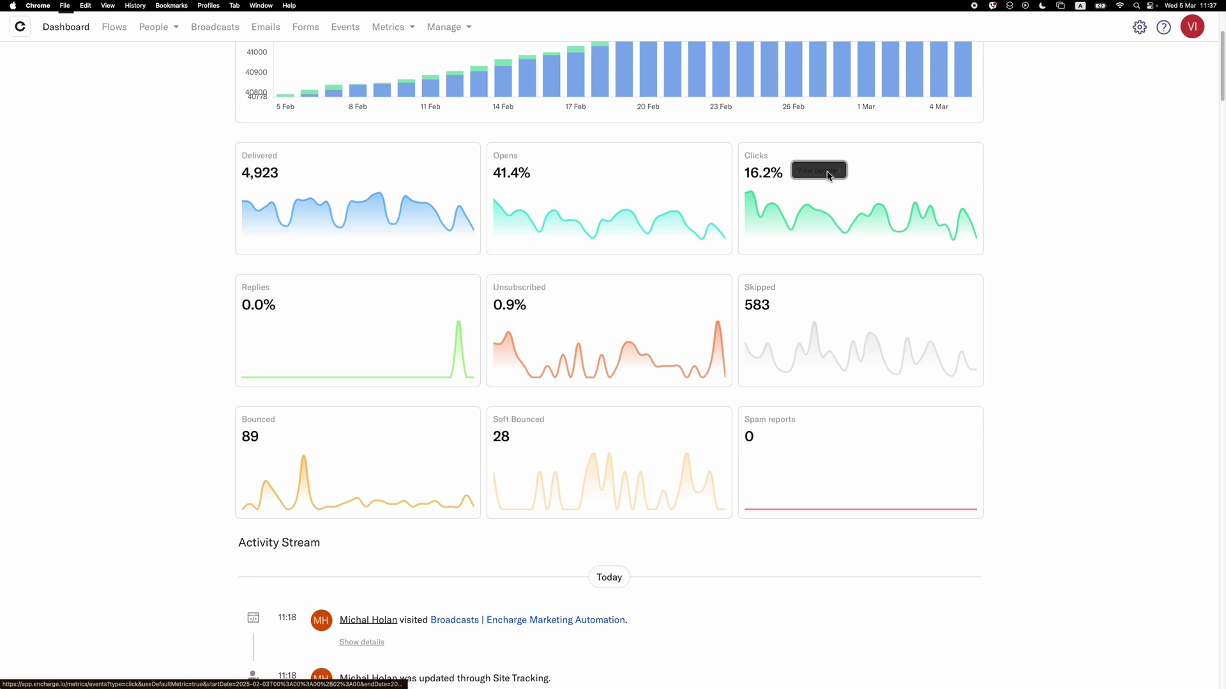
Step: Open the contacts behind the Clicks card with View people
{"action": "left_click", "coordinate": [828, 174]}
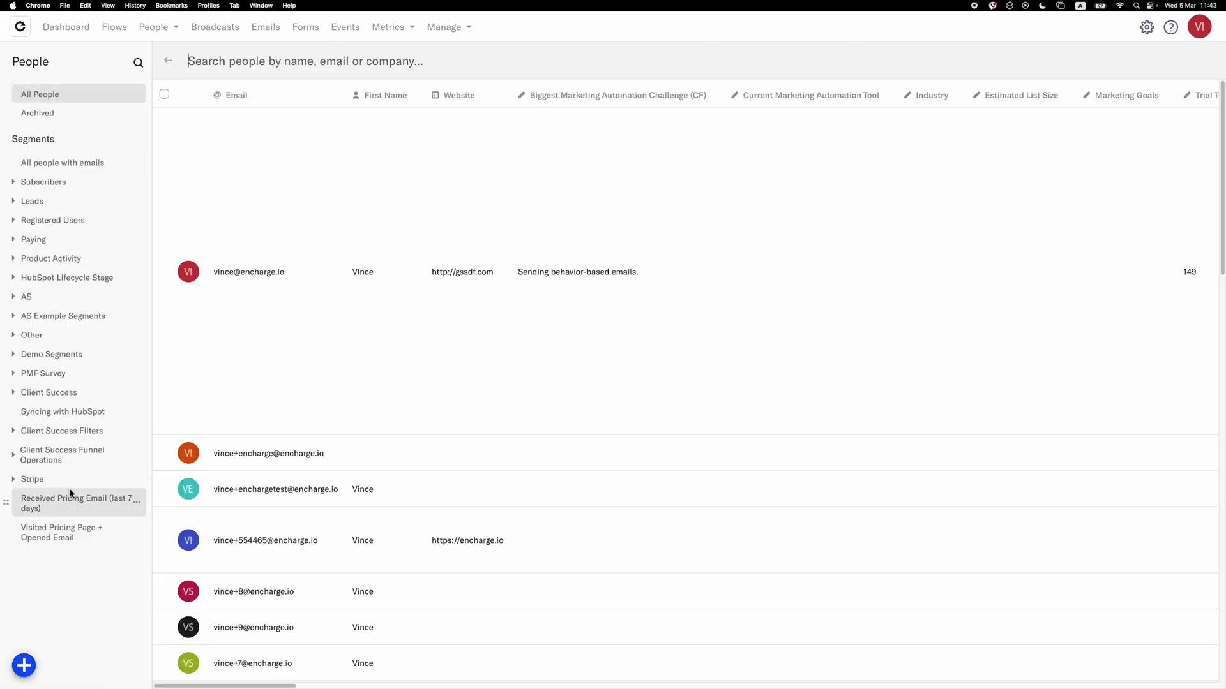
Step: Open the first contact's profile from the People list
{"action": "left_click", "coordinate": [288, 273]}
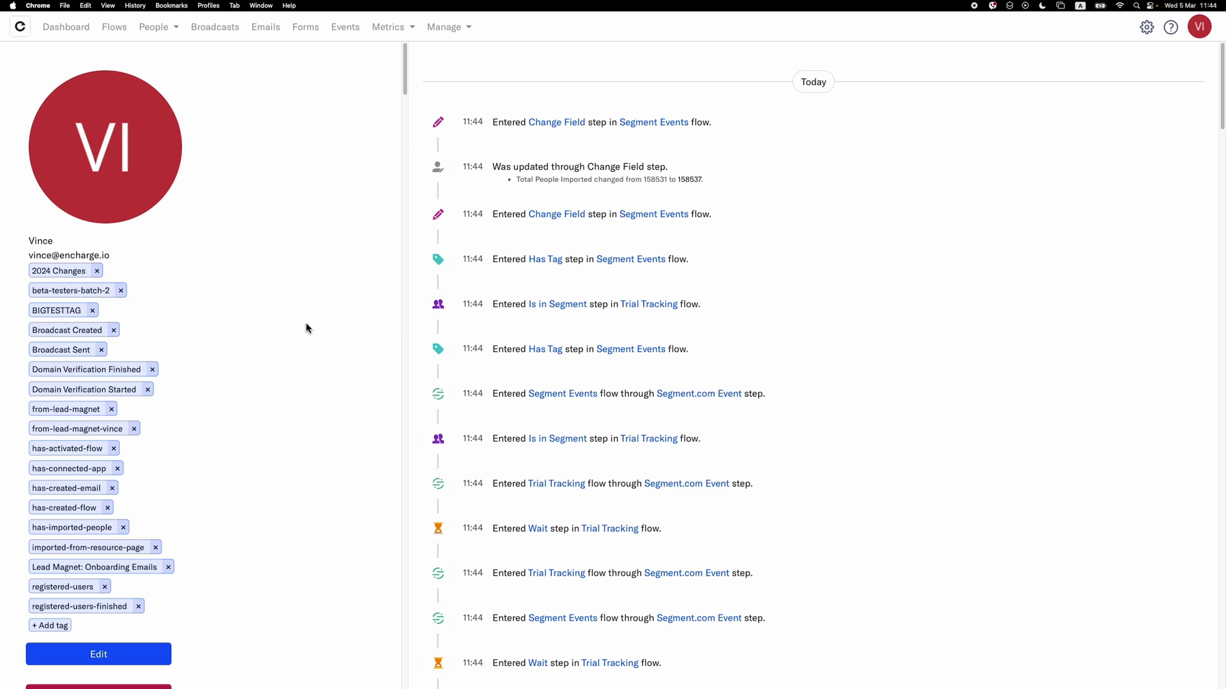
{"action": "scroll", "coordinate": [718, 362], "scroll_direction": "down", "scroll_amount": 5}
{"action": "scroll", "coordinate": [767, 429], "scroll_direction": "down", "scroll_amount": 4}
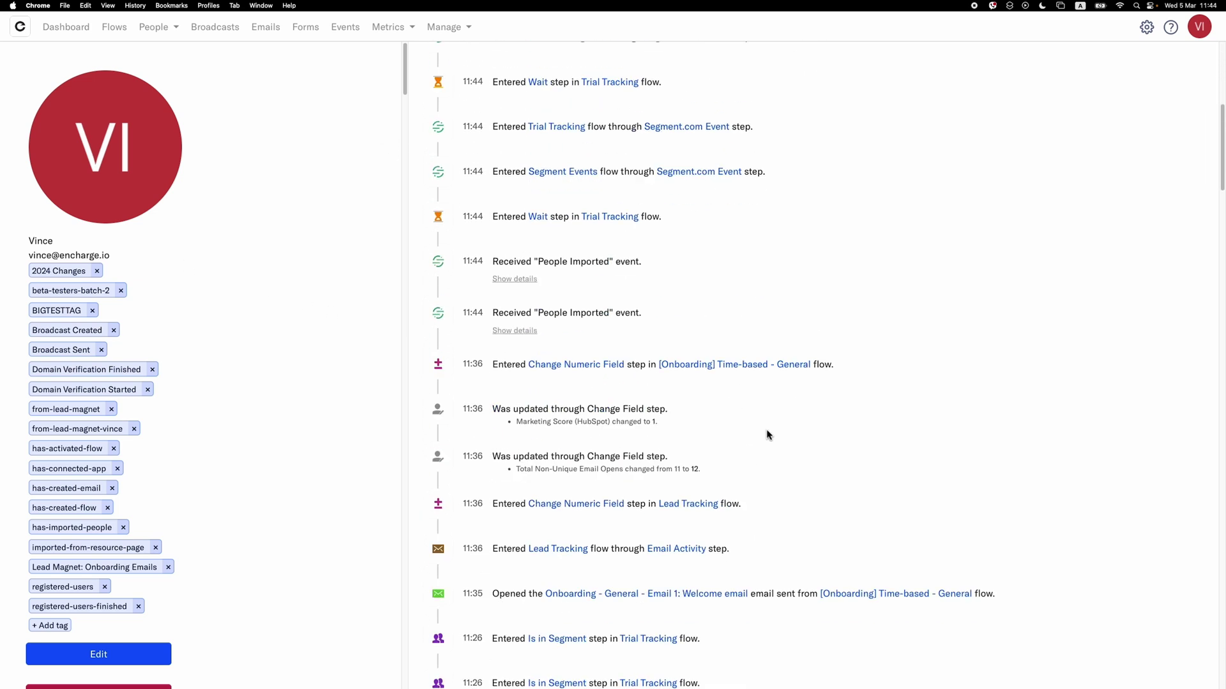
{"action": "scroll", "coordinate": [870, 426], "scroll_direction": "down", "scroll_amount": 2}
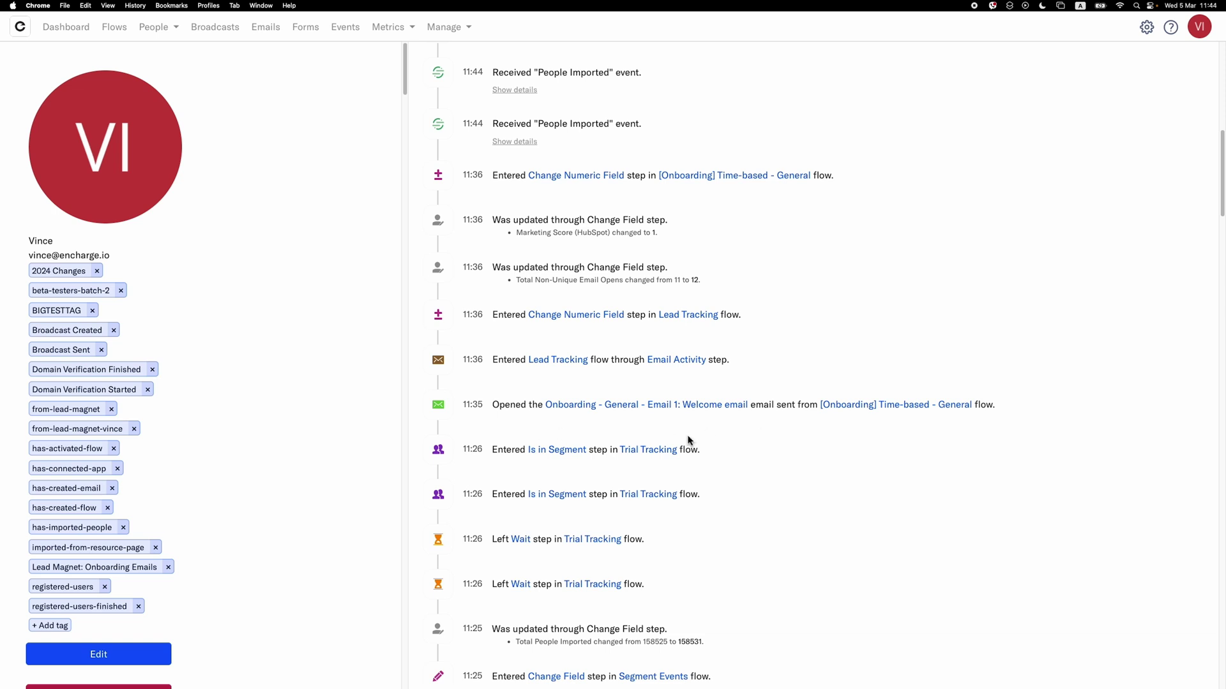
{"action": "scroll", "coordinate": [677, 439], "scroll_direction": "down", "scroll_amount": 4}
{"action": "scroll", "coordinate": [785, 446], "scroll_direction": "down", "scroll_amount": 4}
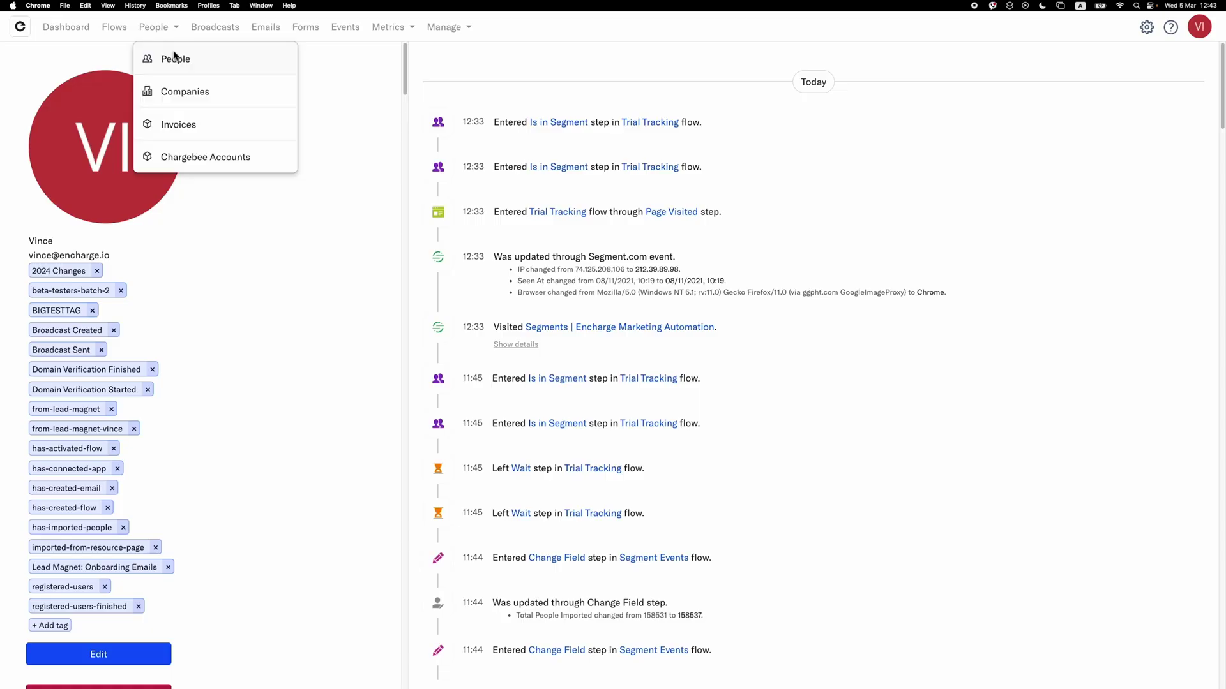
Step: Return to the full People list through the People menu
{"action": "left_click", "coordinate": [176, 59]}
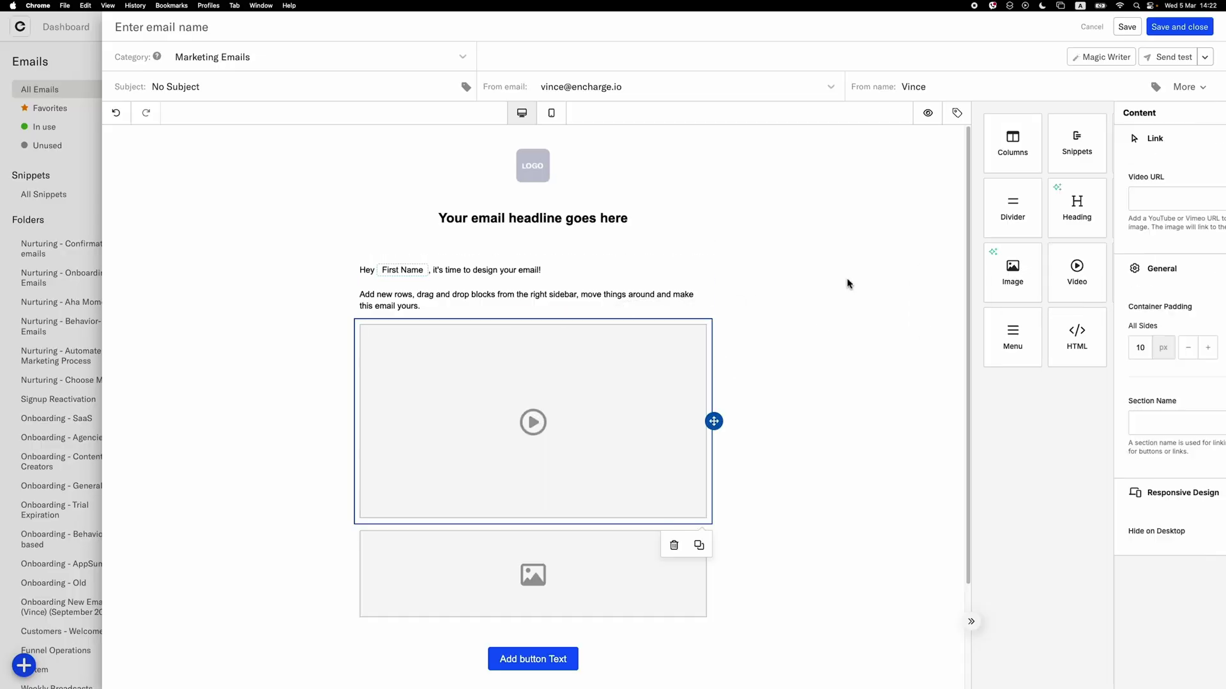
Step: Add an image above the video, social icons, a divider and a snippet row below the headline
{"action": "left_click", "coordinate": [1208, 113]}
{"action": "left_click_drag", "start_coordinate": [1012, 272], "coordinate": [574, 321]}
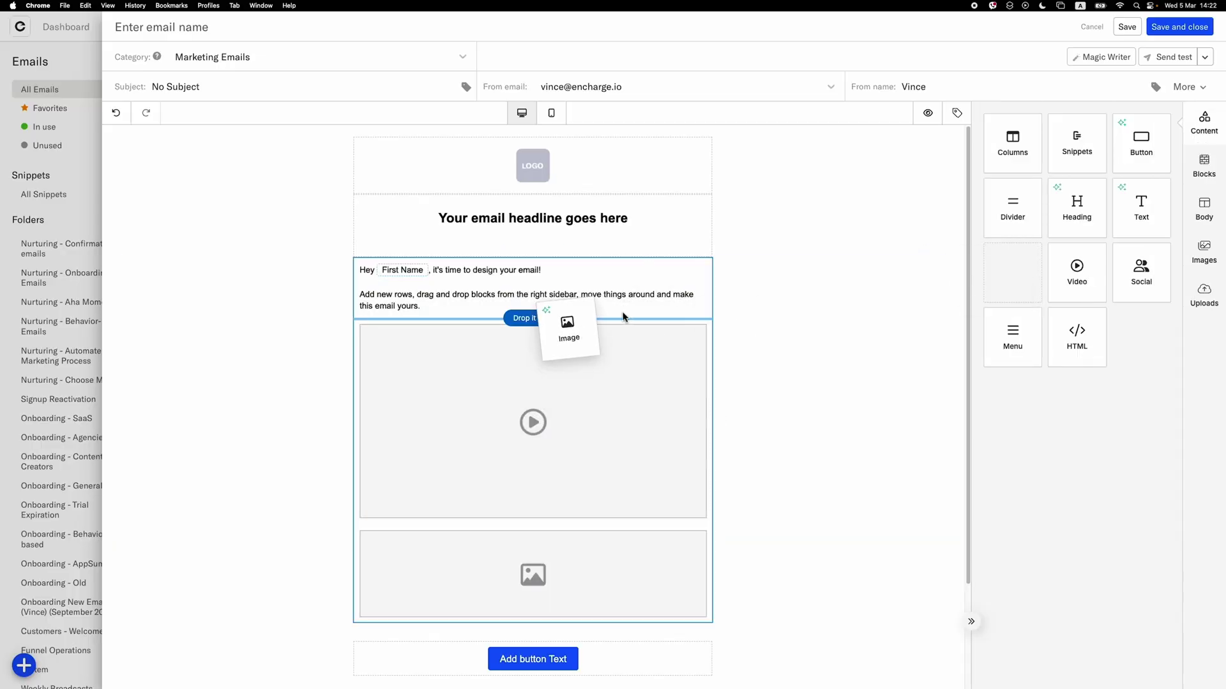
{"action": "left_click", "coordinate": [1209, 113]}
{"action": "left_click_drag", "start_coordinate": [1141, 272], "coordinate": [575, 321]}
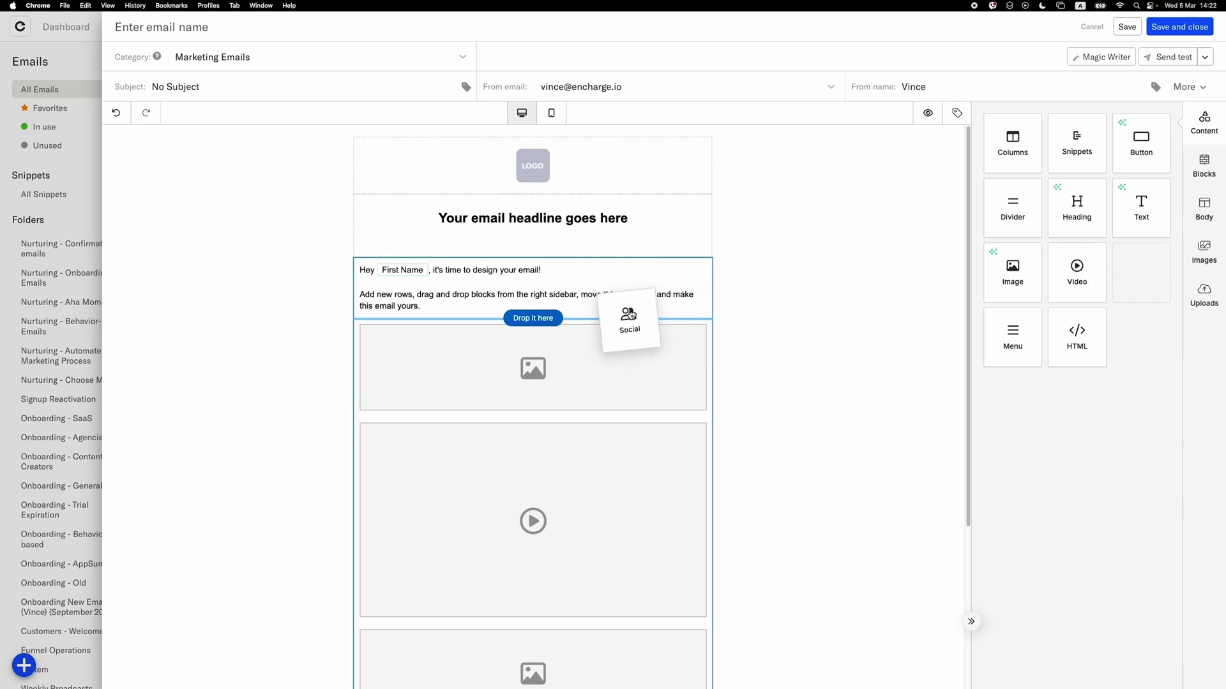
{"action": "left_click", "coordinate": [1213, 117]}
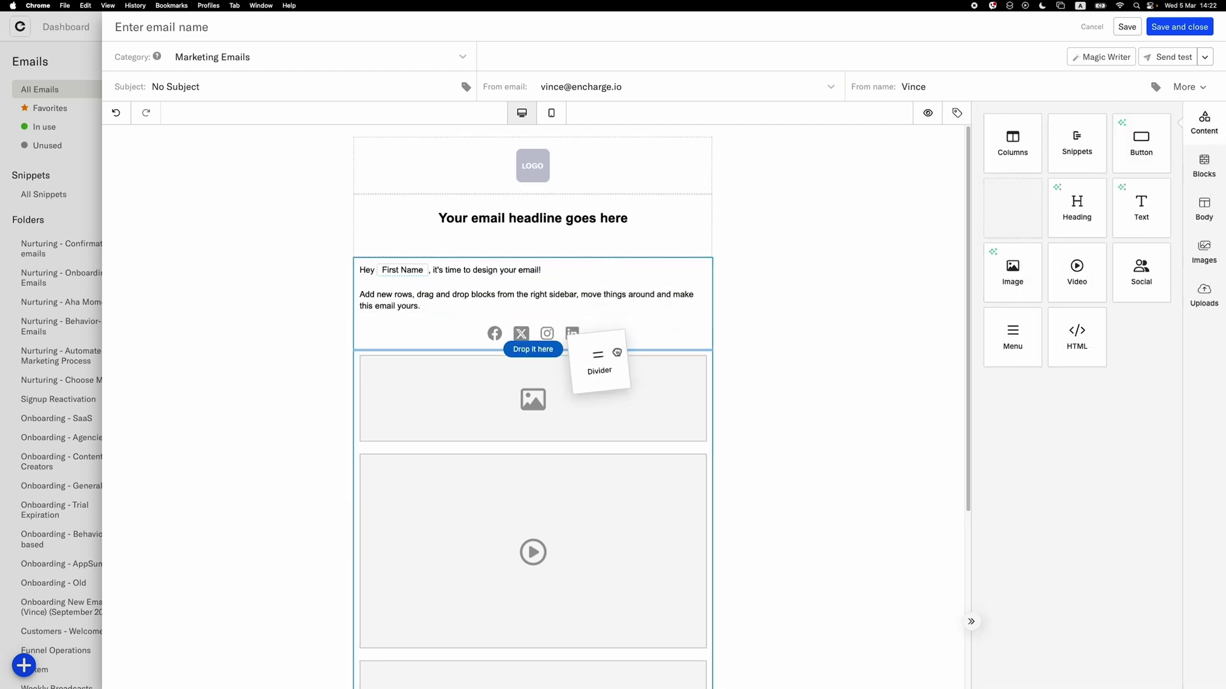
{"action": "left_click_drag", "start_coordinate": [1004, 206], "coordinate": [536, 350]}
{"action": "left_click", "coordinate": [1214, 115]}
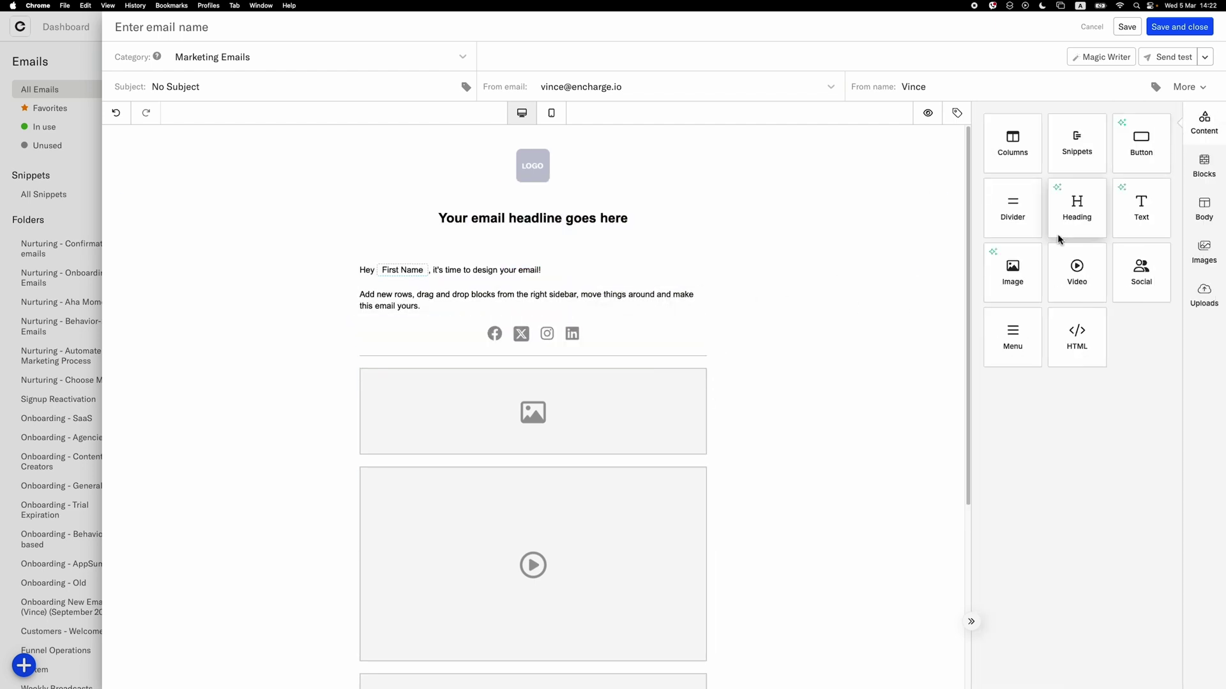
{"action": "left_click_drag", "start_coordinate": [1076, 145], "coordinate": [632, 258]}
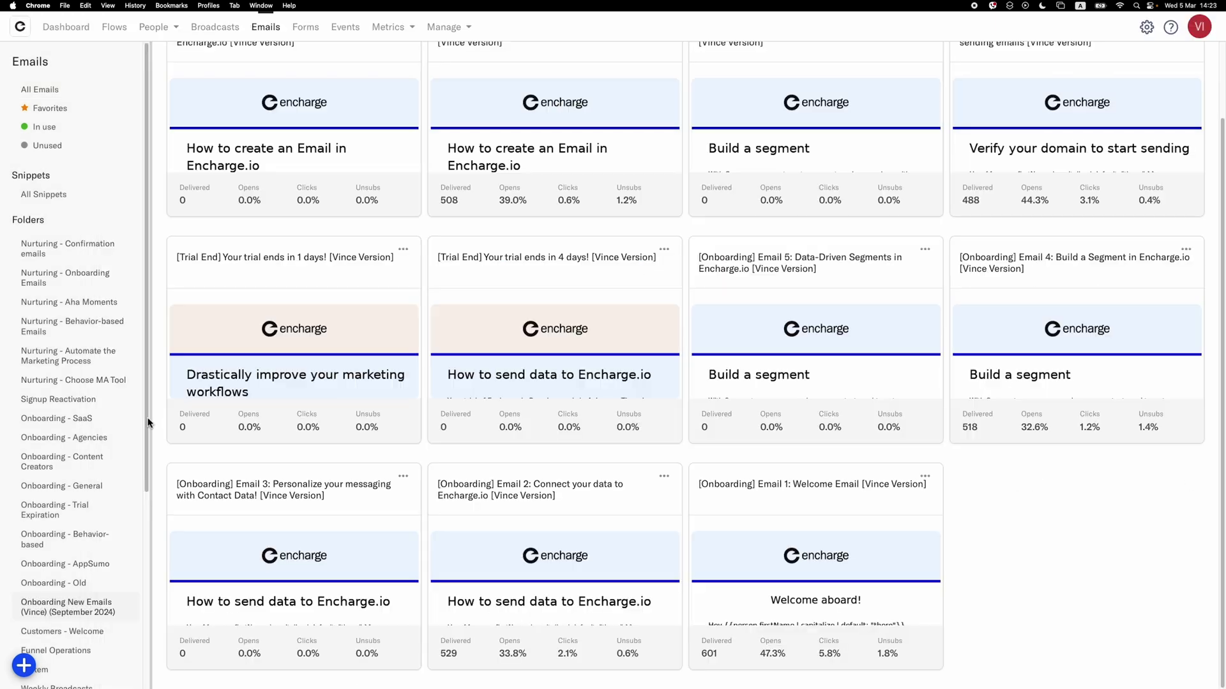
{"action": "scroll", "coordinate": [259, 251], "scroll_direction": "up", "scroll_amount": 3}
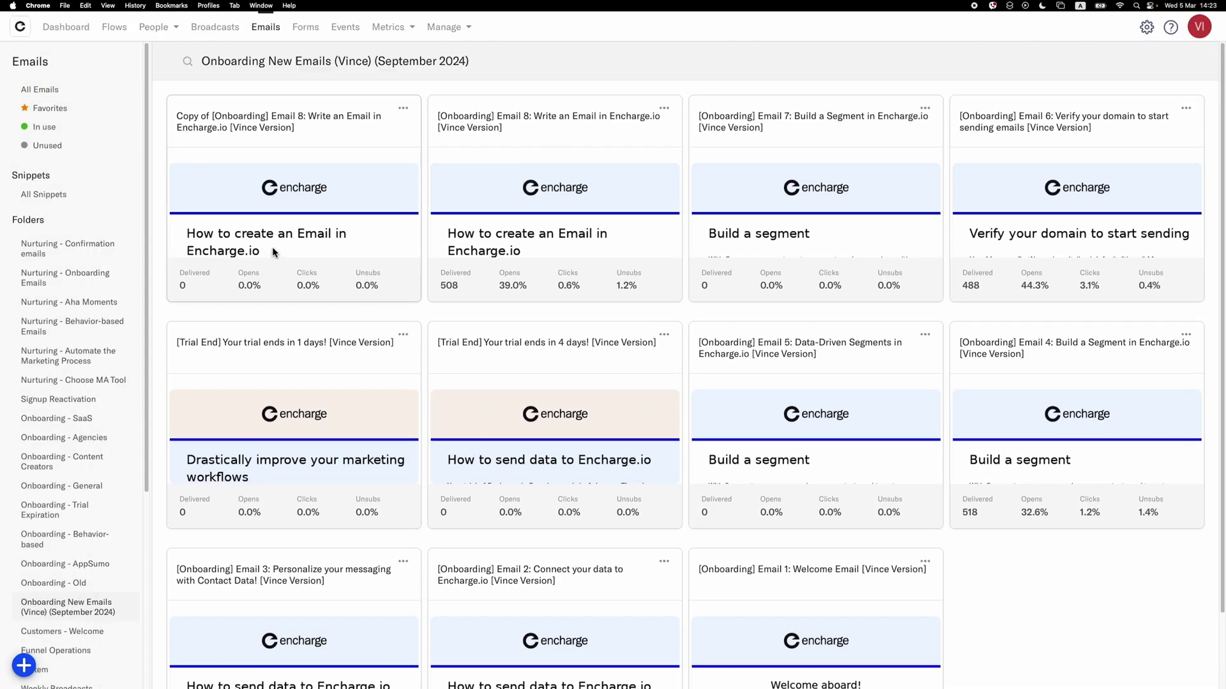
Step: Open the Forms list from the top navigation
{"action": "left_click", "coordinate": [304, 27]}
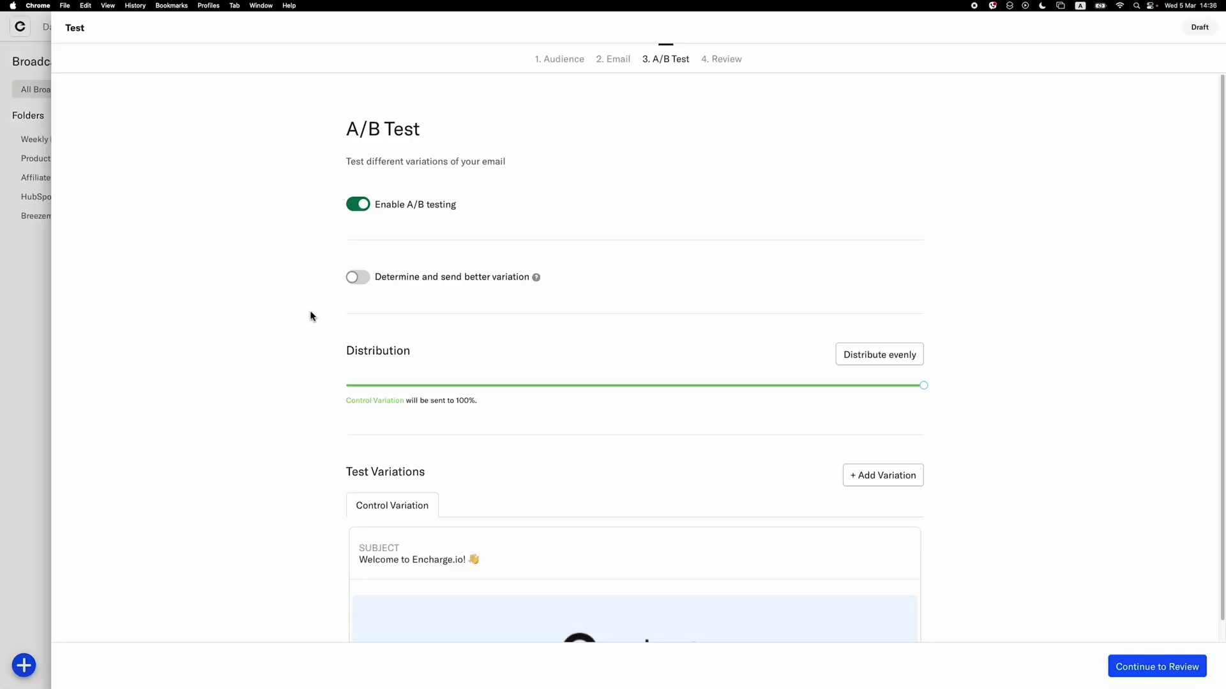
{"action": "scroll", "coordinate": [311, 317], "scroll_direction": "down", "scroll_amount": 2}
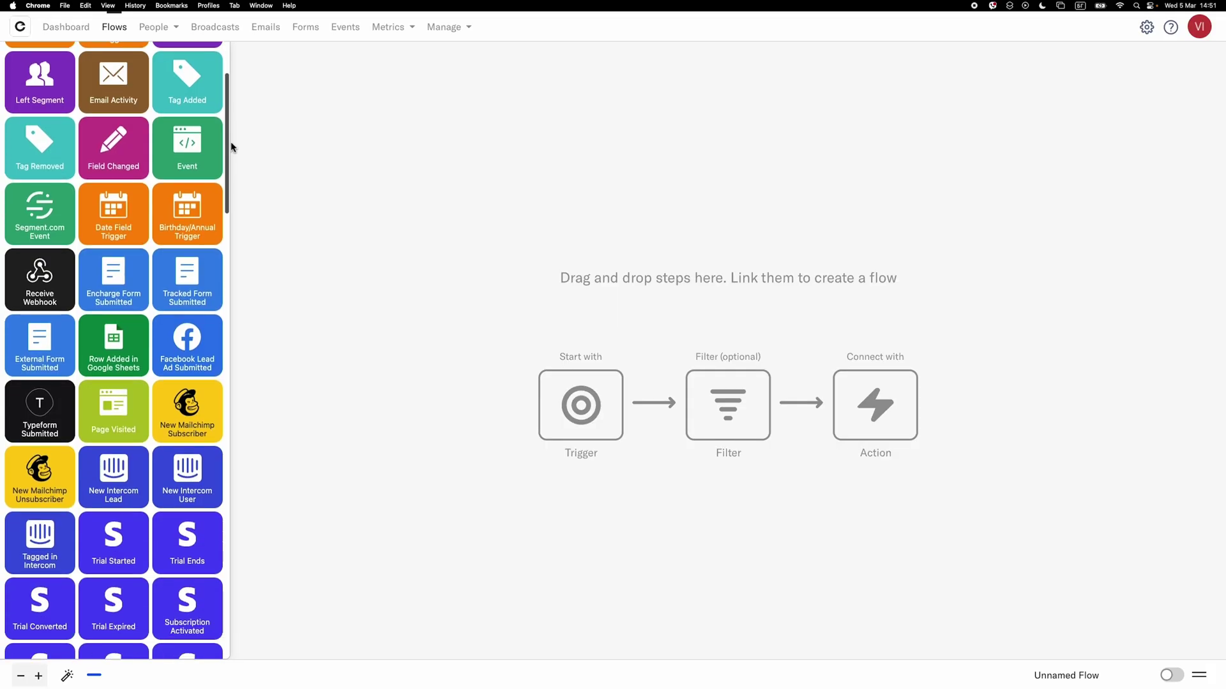
{"action": "scroll", "coordinate": [232, 146], "scroll_direction": "down", "scroll_amount": 5}
{"action": "scroll", "coordinate": [234, 201], "scroll_direction": "down", "scroll_amount": 2}
{"action": "scroll", "coordinate": [240, 323], "scroll_direction": "down", "scroll_amount": 5}
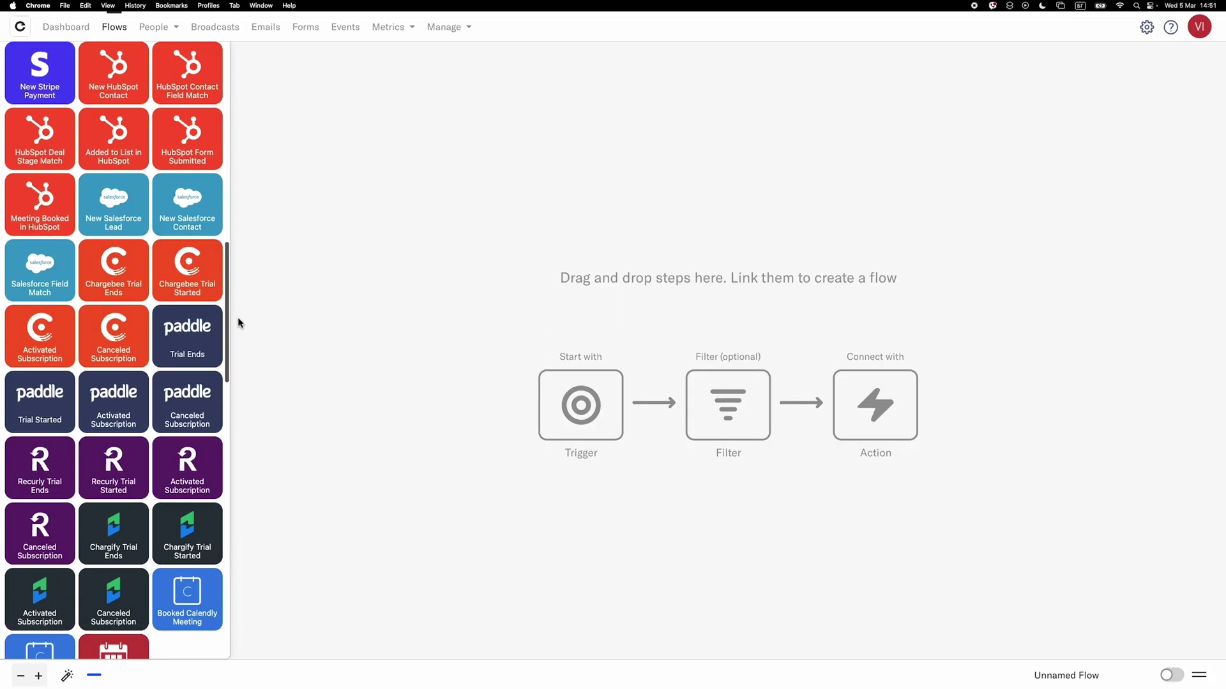
{"action": "scroll", "coordinate": [240, 384], "scroll_direction": "down", "scroll_amount": 5}
{"action": "scroll", "coordinate": [240, 412], "scroll_direction": "up", "scroll_amount": 4}
{"action": "scroll", "coordinate": [244, 287], "scroll_direction": "up", "scroll_amount": 8}
{"action": "scroll", "coordinate": [244, 115], "scroll_direction": "up", "scroll_amount": 3}
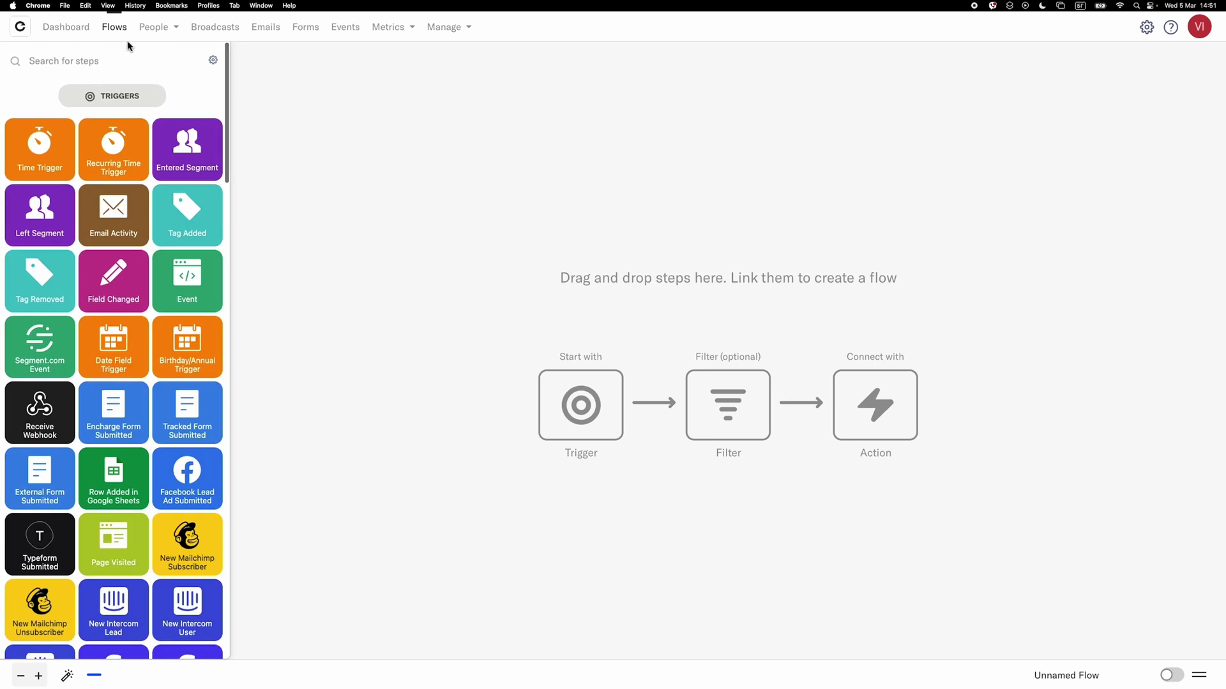
Step: Leave the flow editor for the Flows list
{"action": "left_click", "coordinate": [114, 27]}
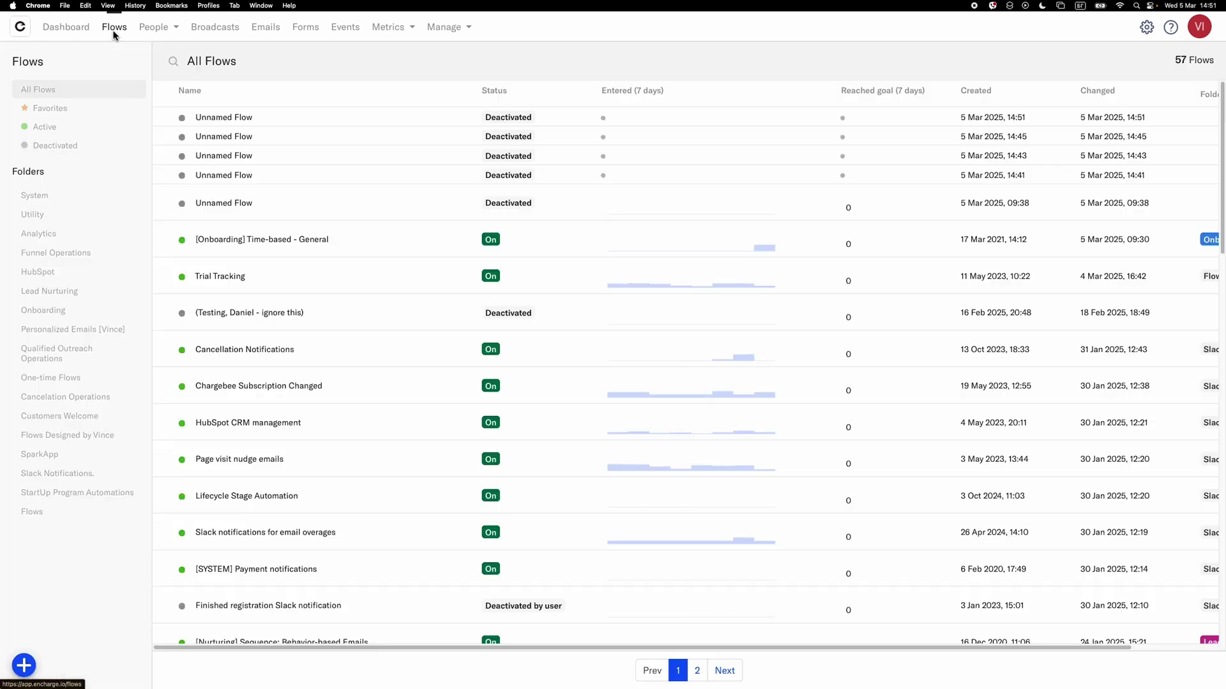
Step: Open the '[Onboarding] Time-based - General' flow from the All Flows list
{"action": "left_click", "coordinate": [292, 242]}
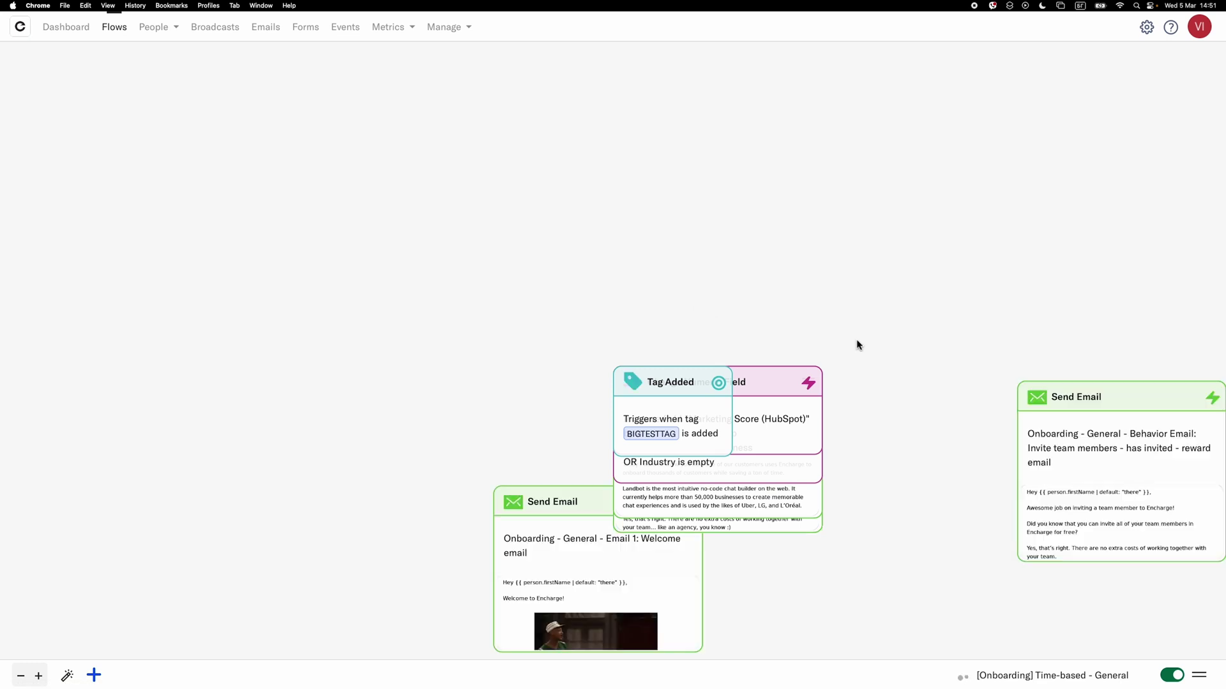